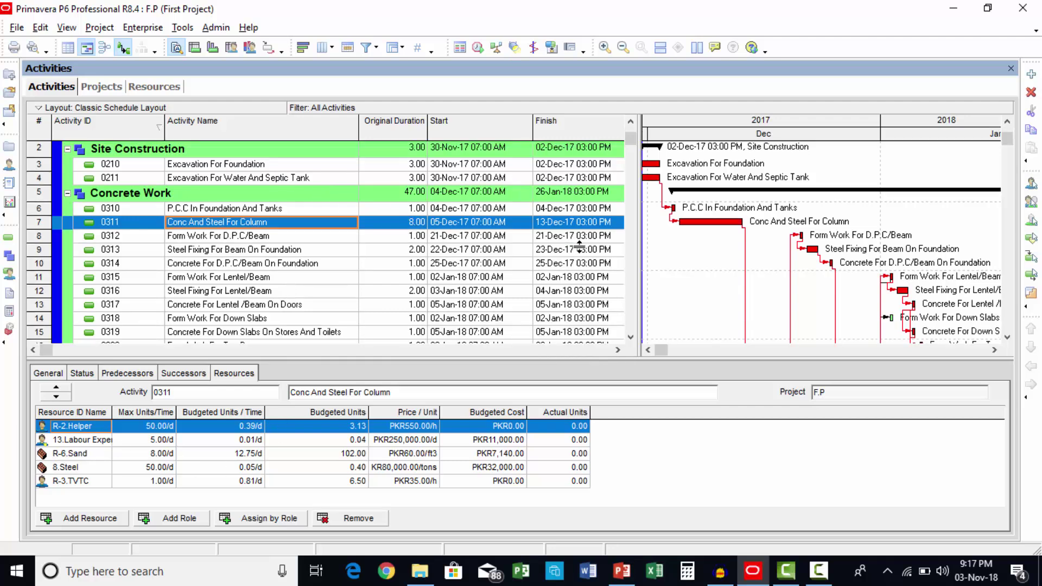
- Examine the budgeted total costs and the resource assignments of the Concrete Work activities, including 0310, 0313 and 0315
scroll(577, 246, up, 1)
click(617, 350)
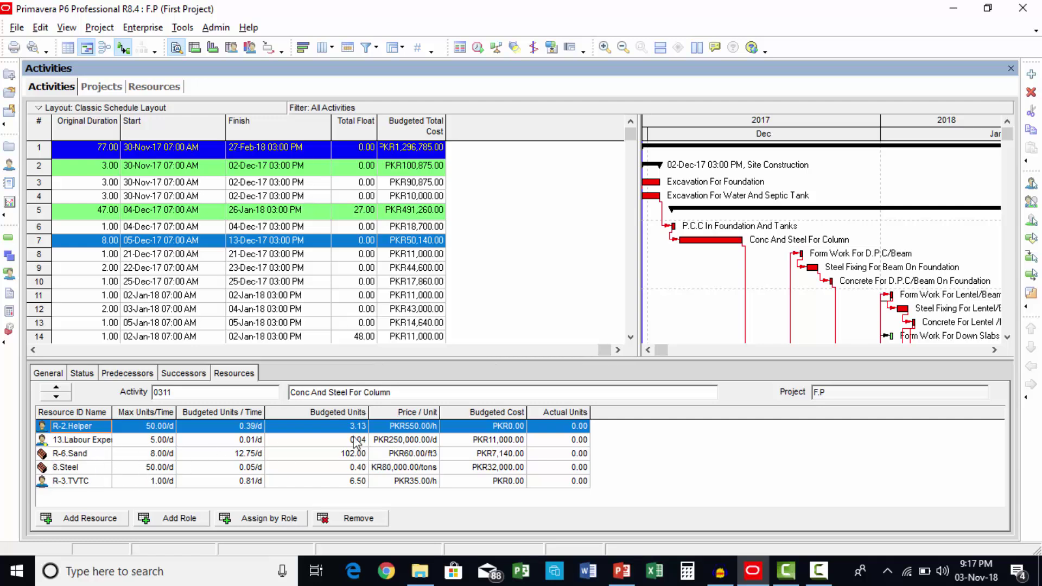
click(129, 269)
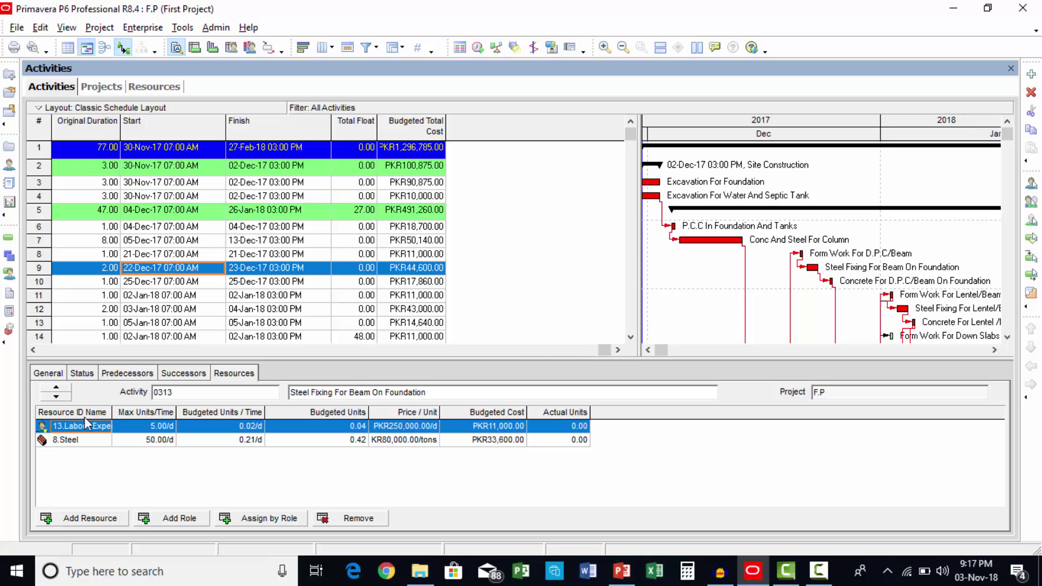
click(33, 350)
click(33, 351)
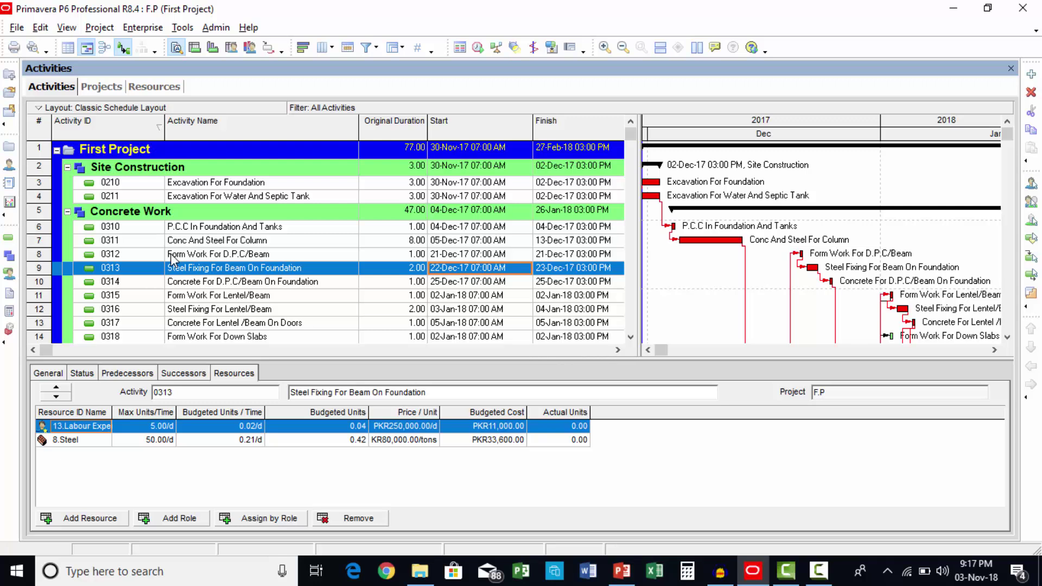
click(208, 232)
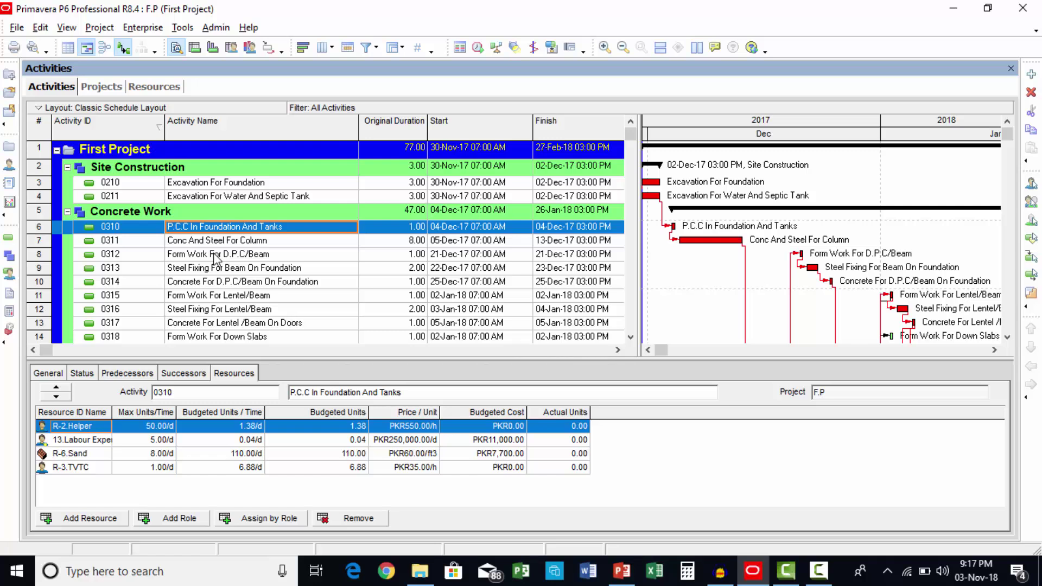
click(190, 296)
scroll(252, 358, down, 1)
scroll(252, 359, up, 1)
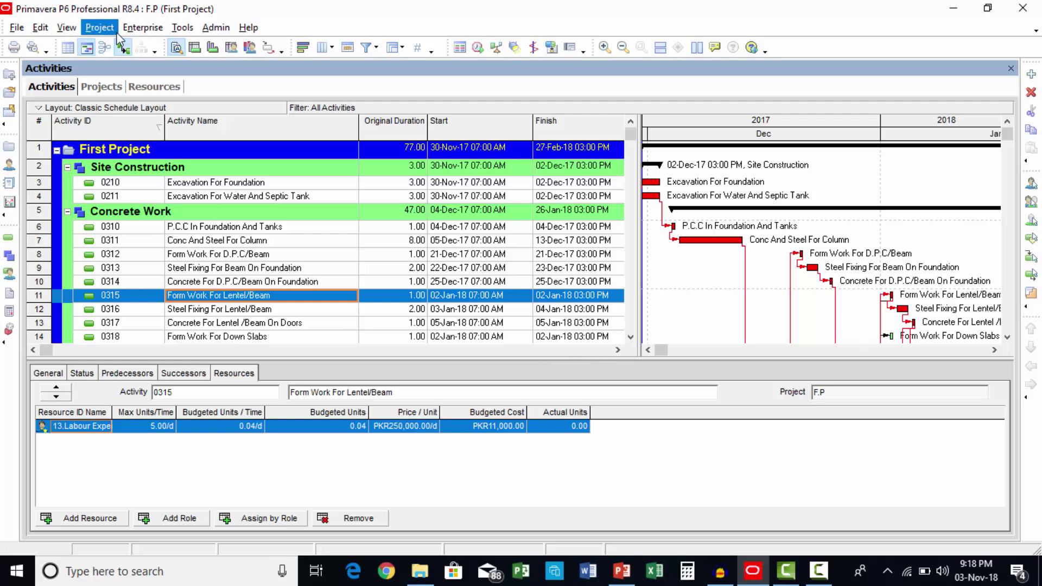
- Add a new baseline for First Project by saving a copy of the current project
click(99, 27)
click(138, 118)
drag(450, 170, 371, 148)
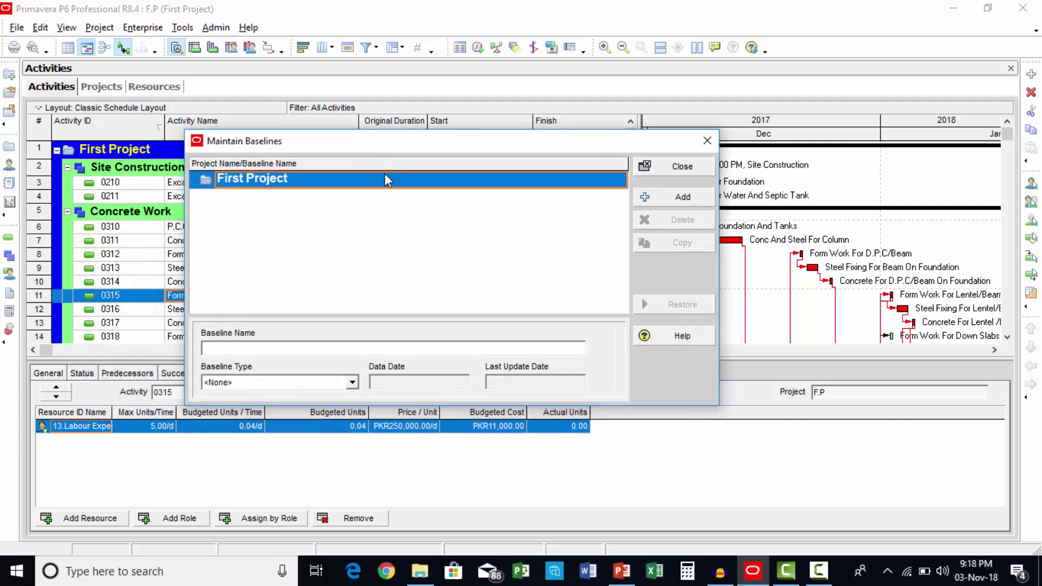
click(682, 199)
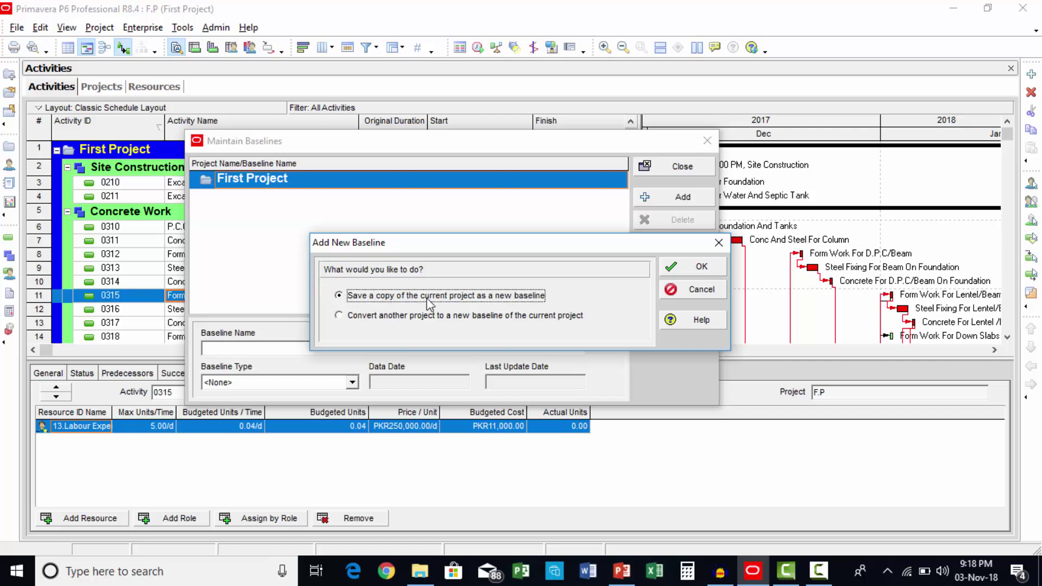
click(685, 267)
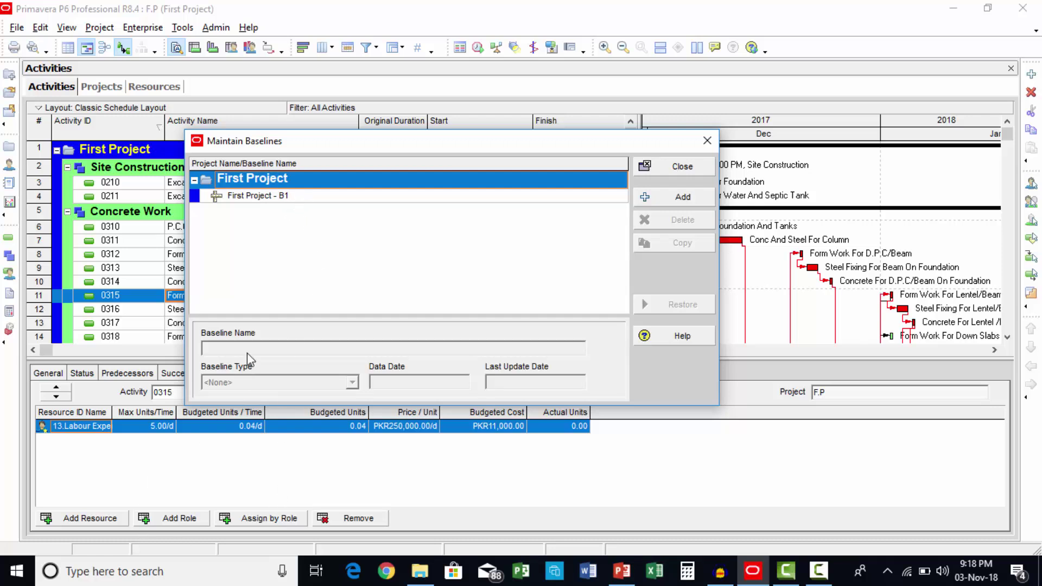
- Rename the new baseline as "First Project - B1 03/11/2018" and finish maintaining baselines
click(305, 199)
click(306, 197)
click(306, 197)
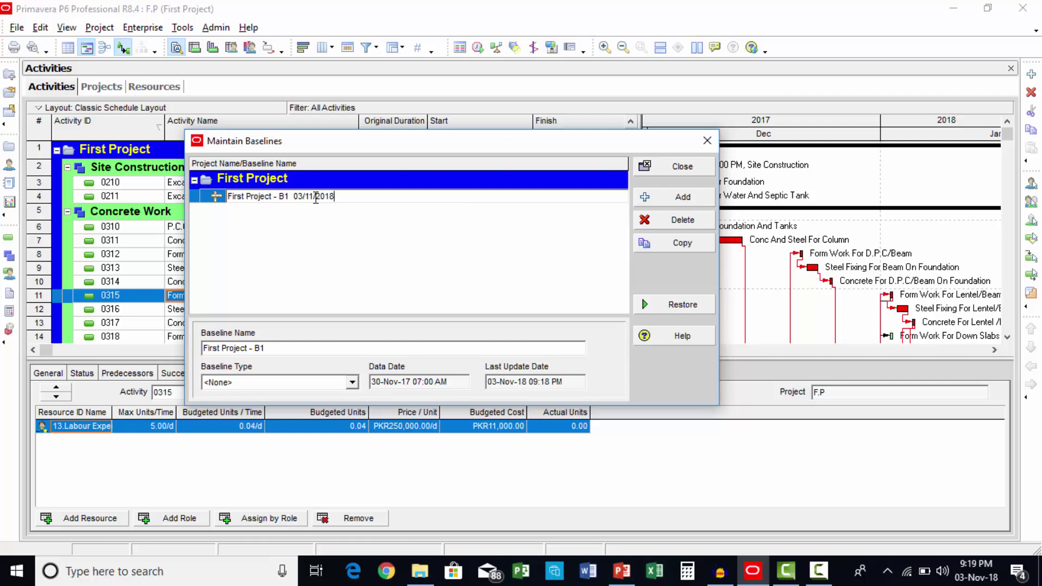
click(325, 250)
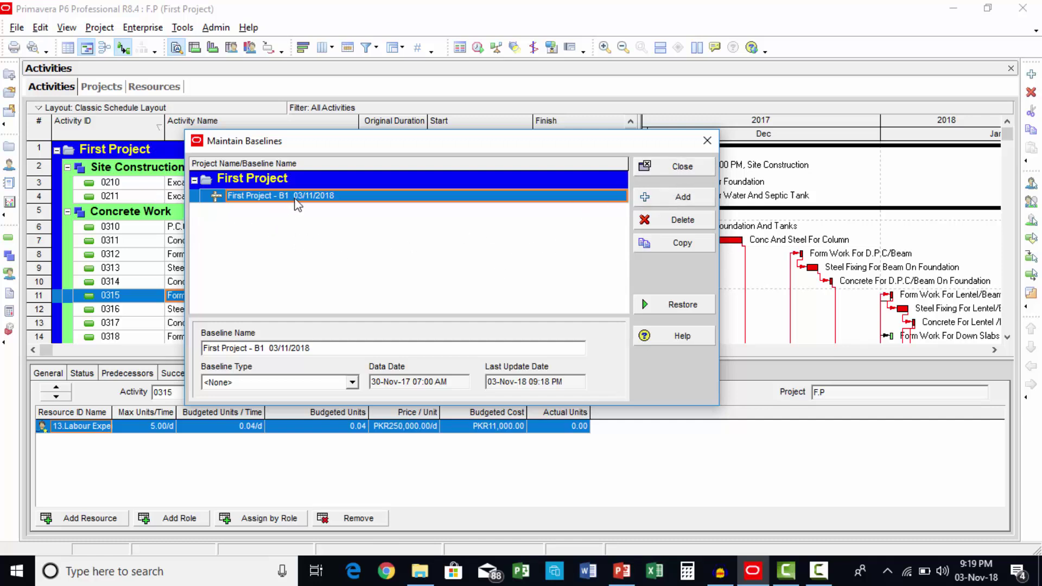
click(689, 166)
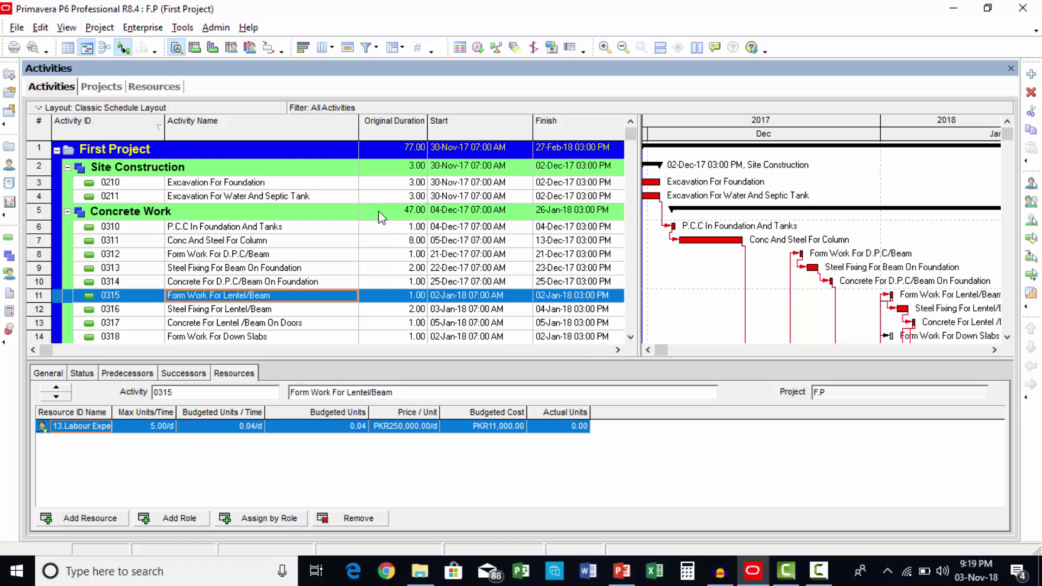
- Assign "First Project - B1 03/11/2018" as the project baseline of F.P : First Project
click(111, 27)
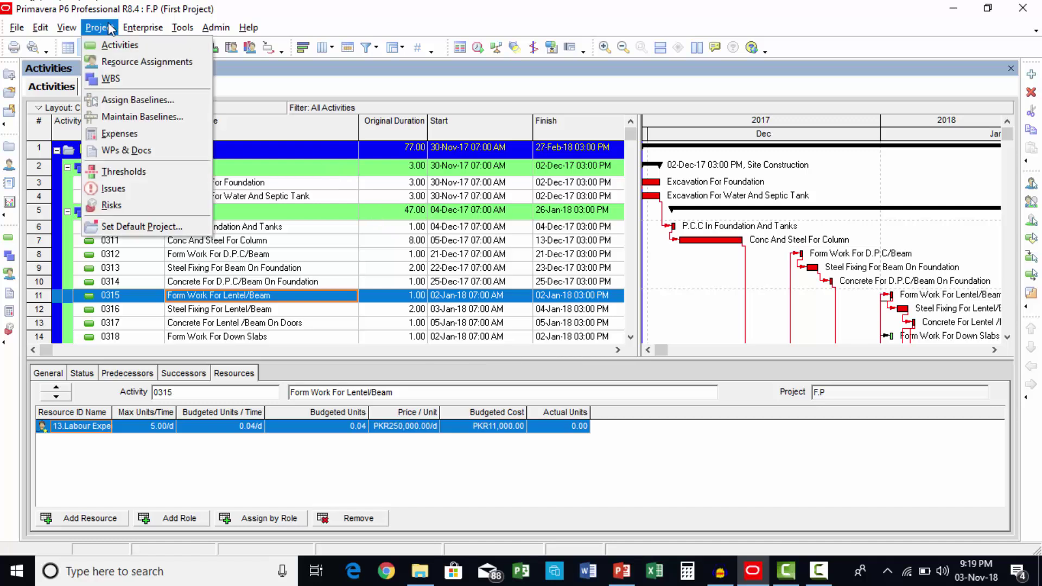
click(133, 99)
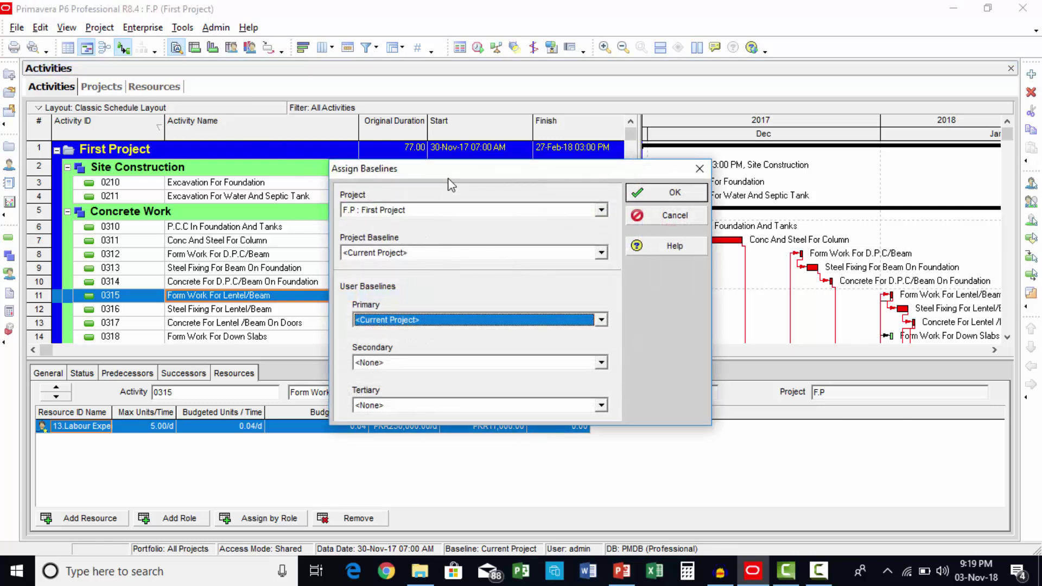
drag(448, 173, 364, 145)
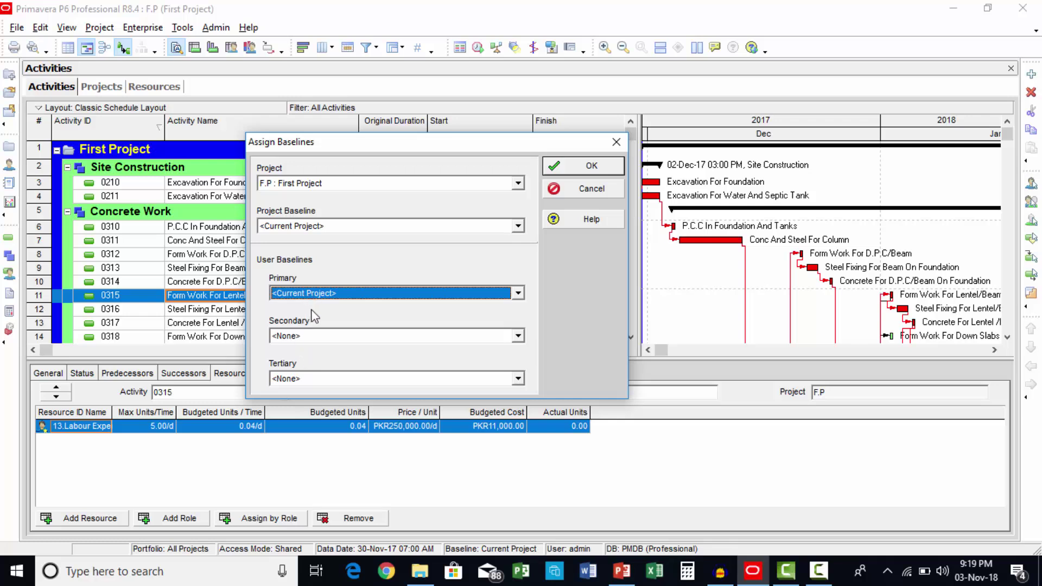
click(312, 226)
click(318, 236)
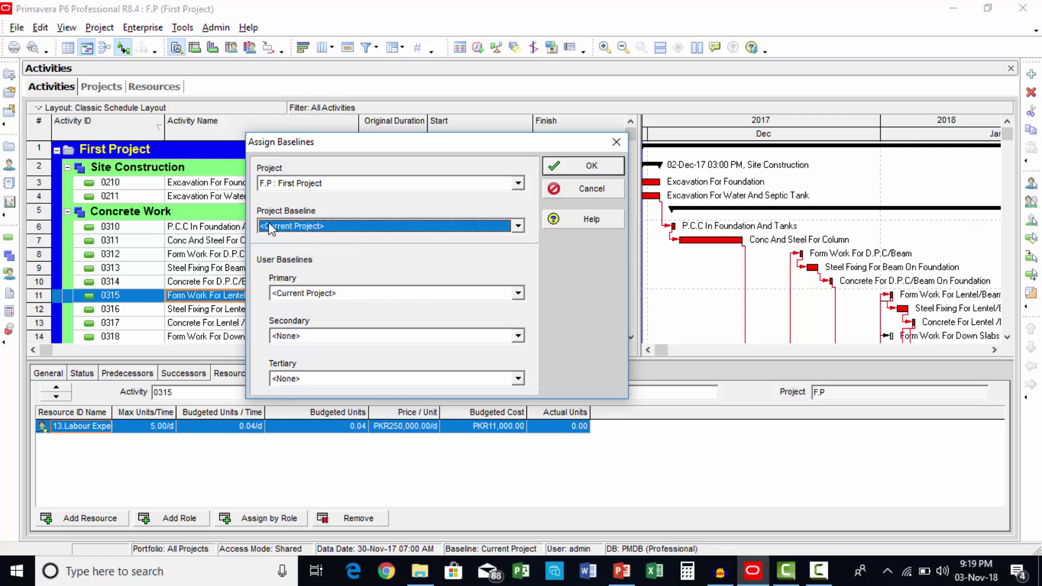
click(400, 228)
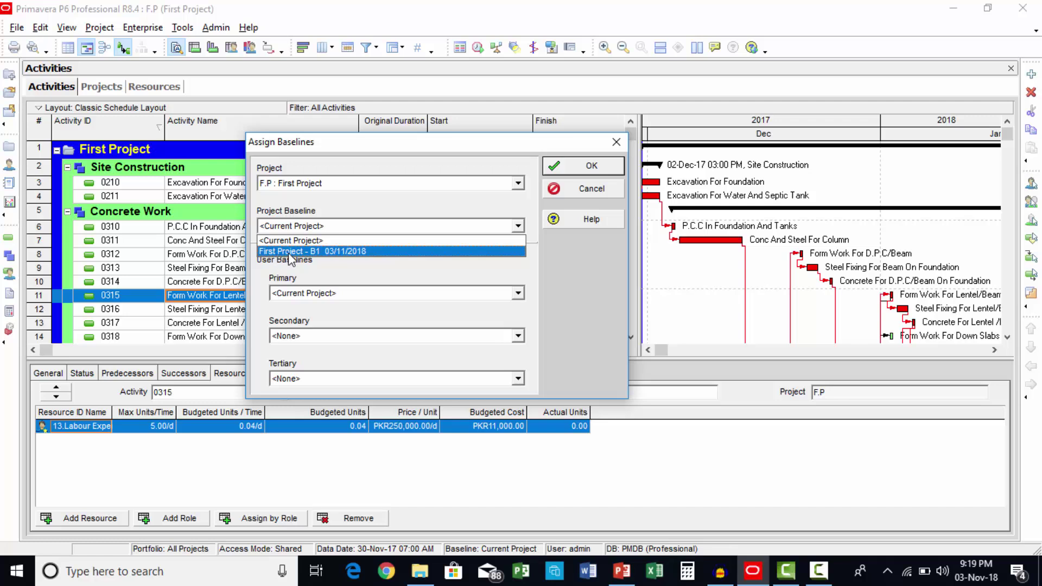
click(359, 252)
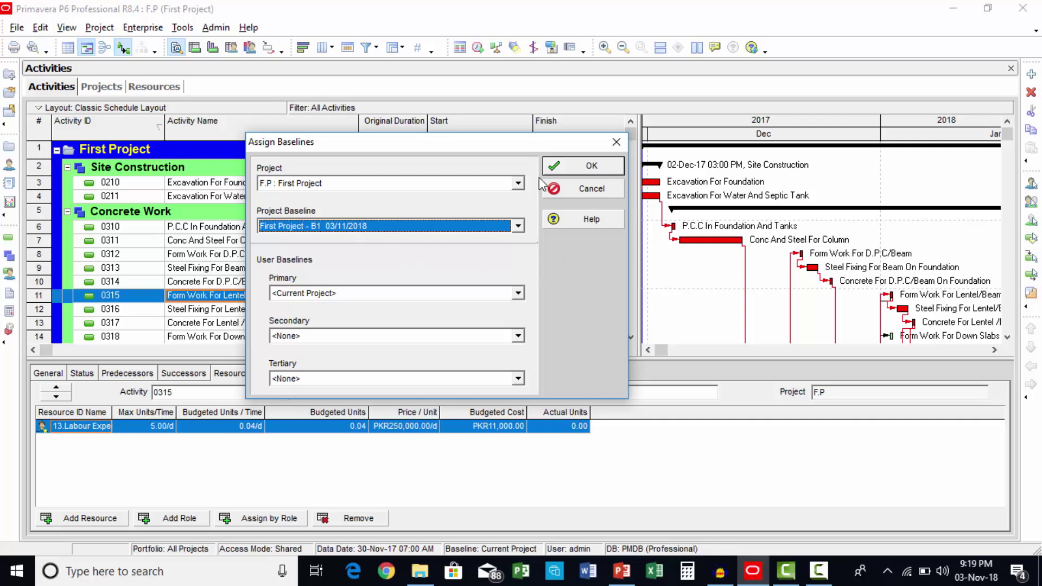
click(587, 173)
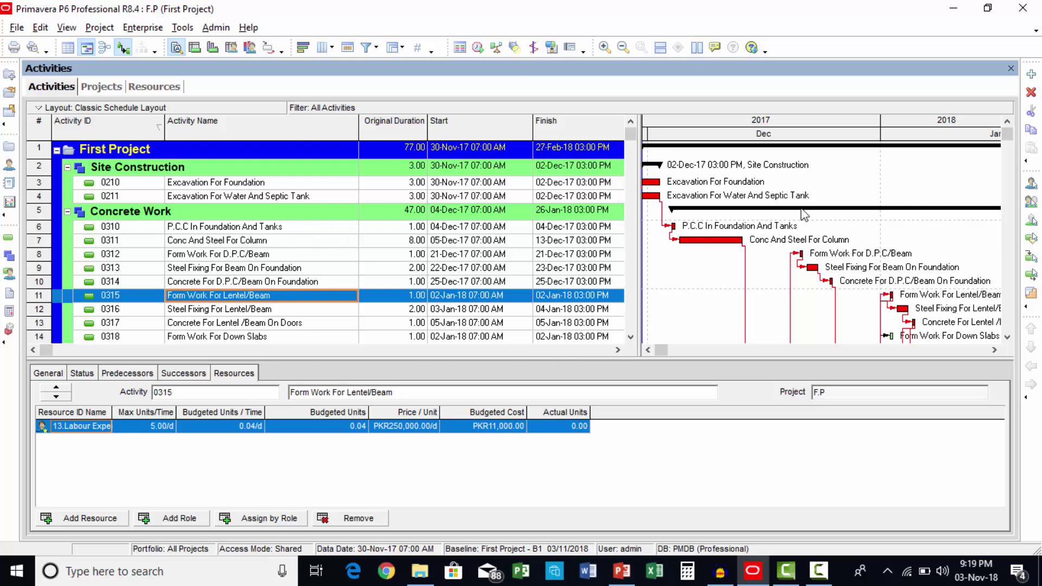
- Turn on the display of the Primary Baseline bar in the Gantt chart's bar settings and apply it
click(647, 349)
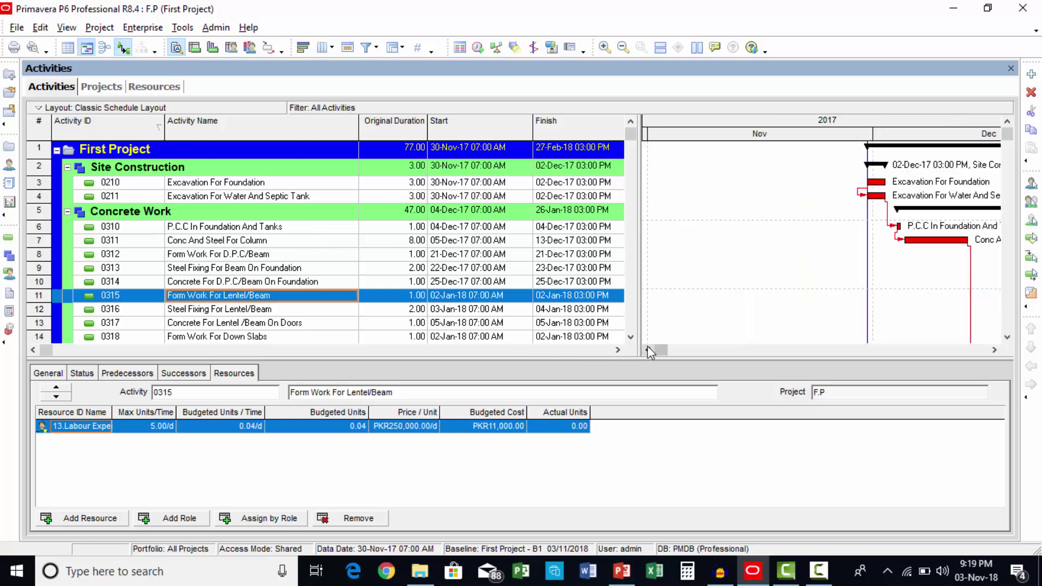
click(993, 350)
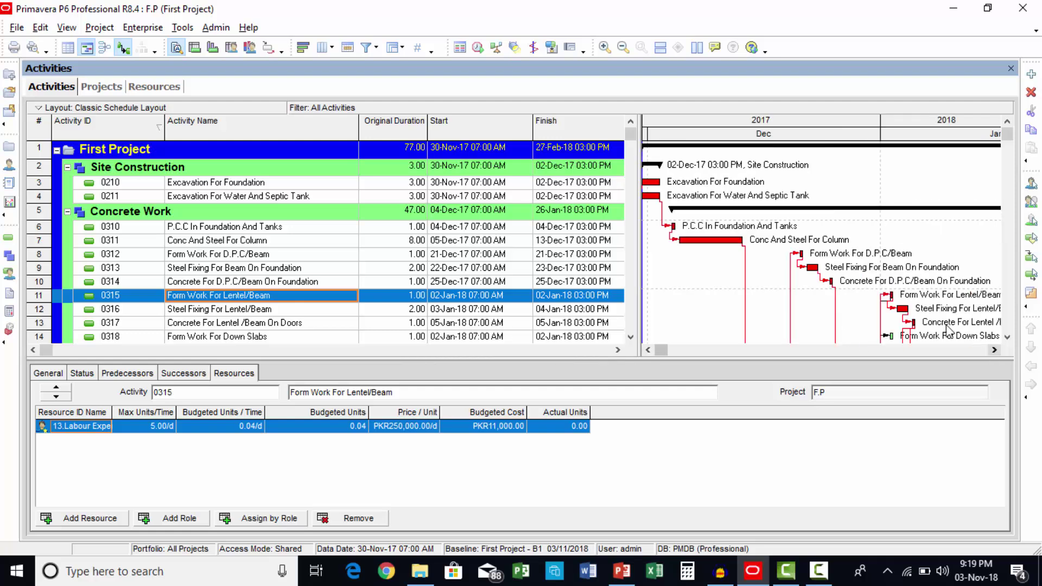
right_click(736, 172)
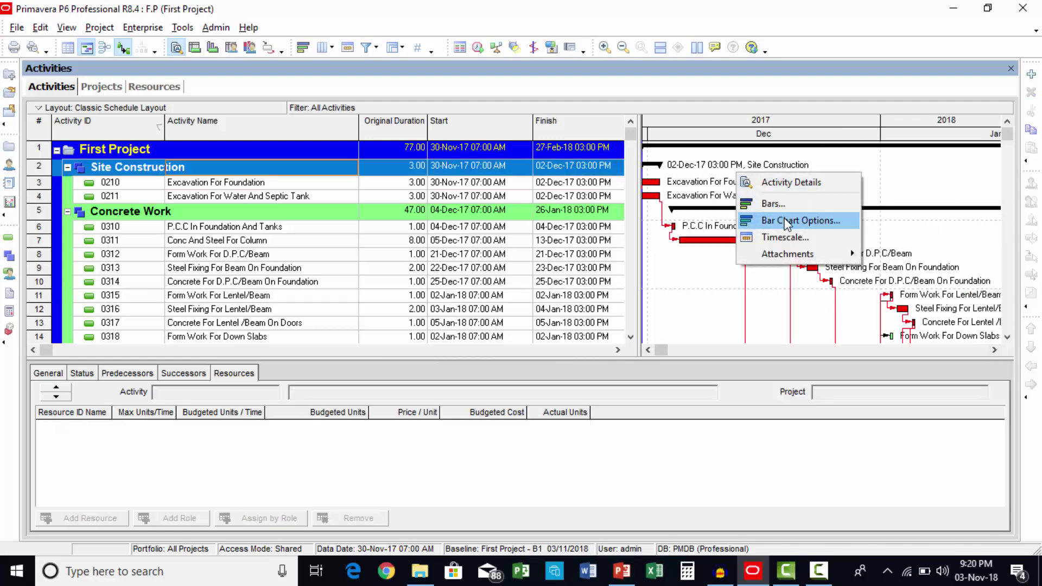
click(767, 205)
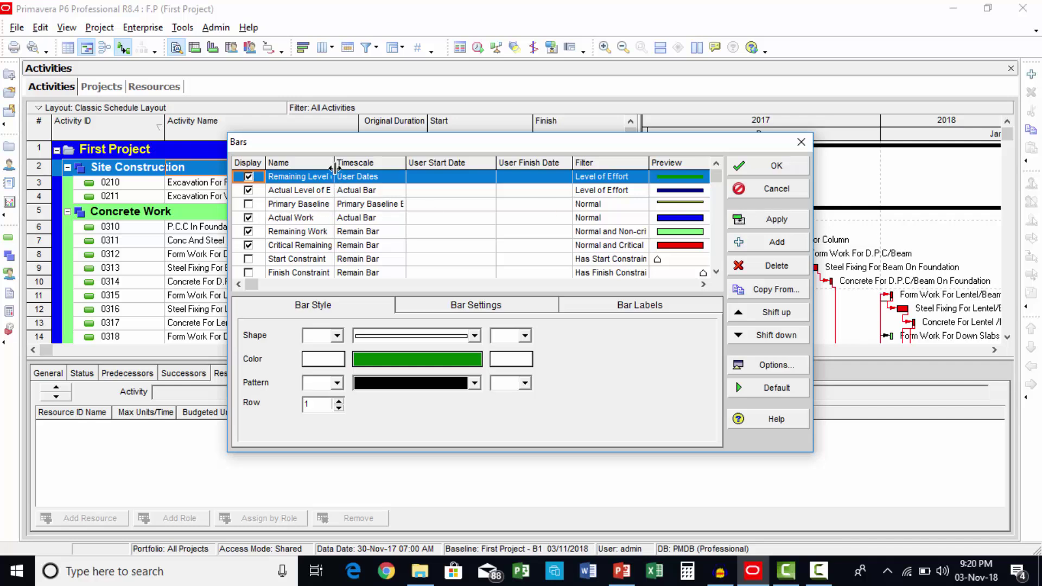
drag(336, 167, 359, 179)
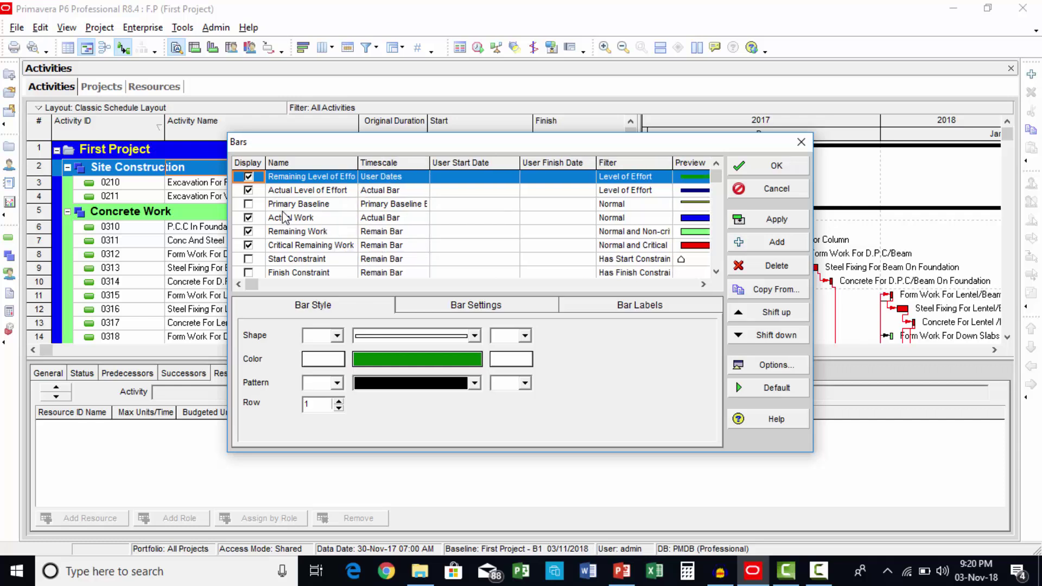
click(247, 205)
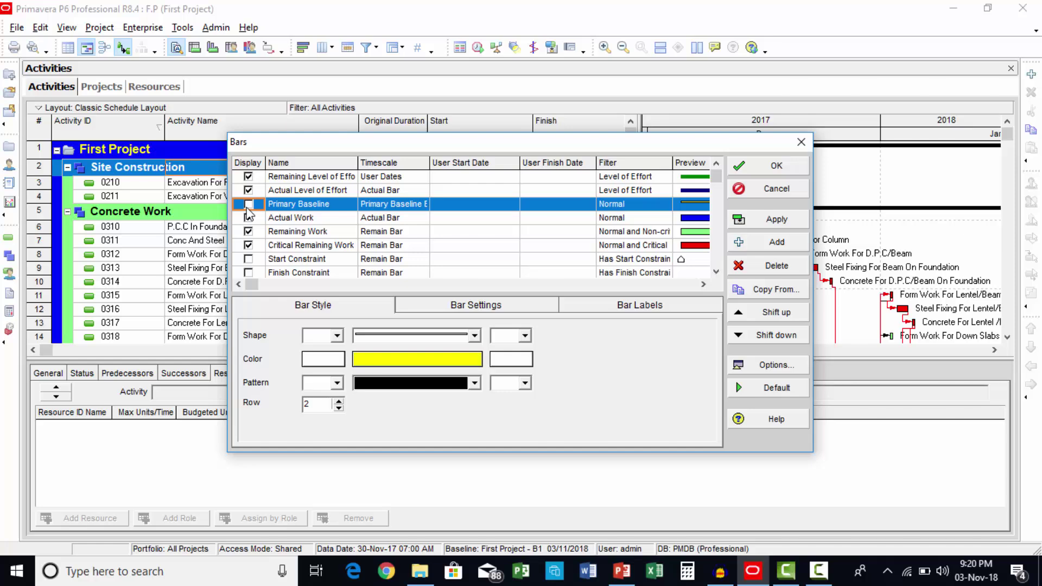
click(248, 205)
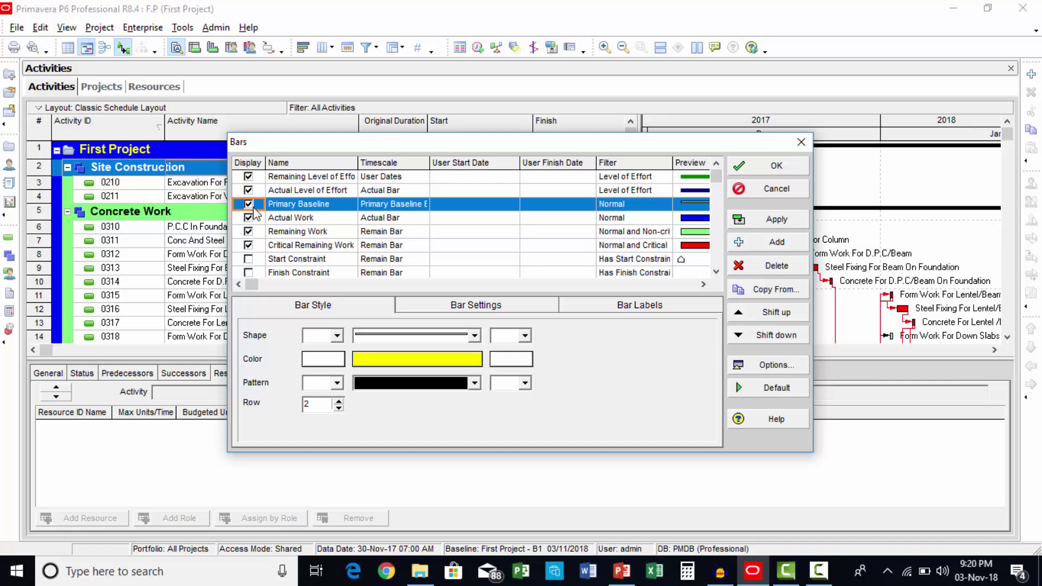
click(780, 219)
click(774, 165)
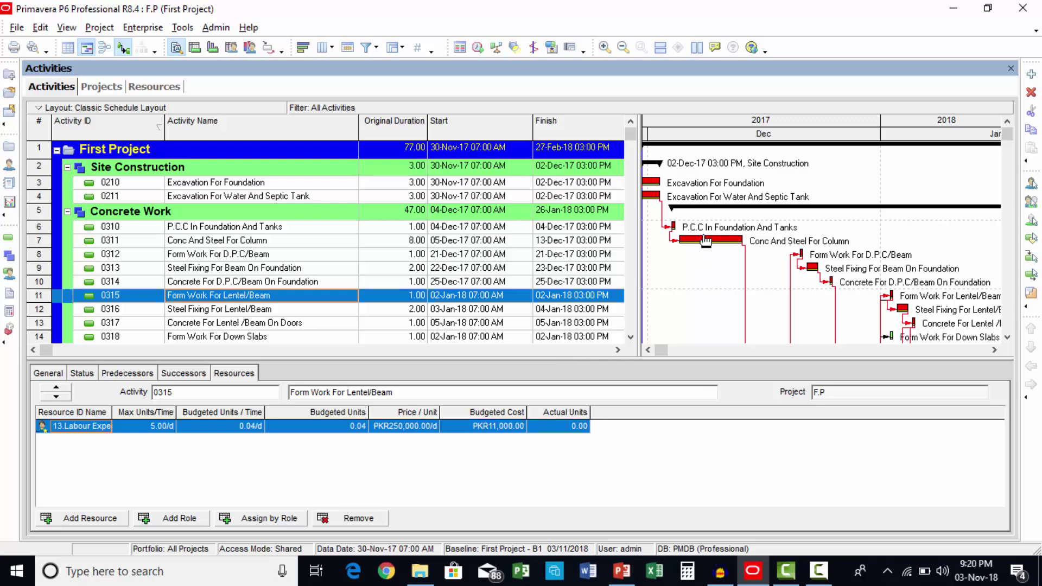
- Rescale the Gantt chart's timescale around November and December 2017 to examine the baseline bars beneath the activity bars
drag(718, 141, 881, 276)
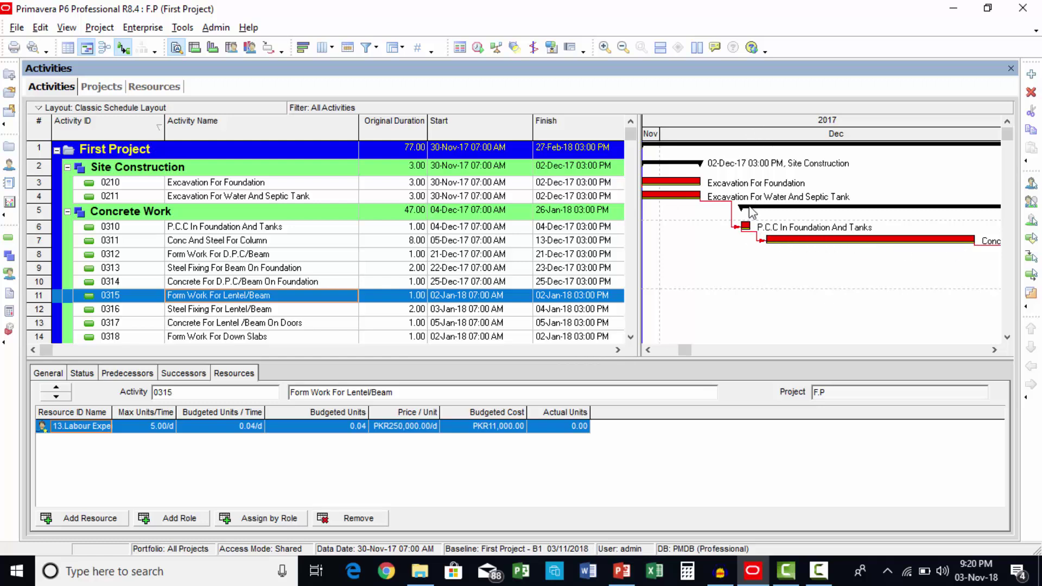
click(651, 353)
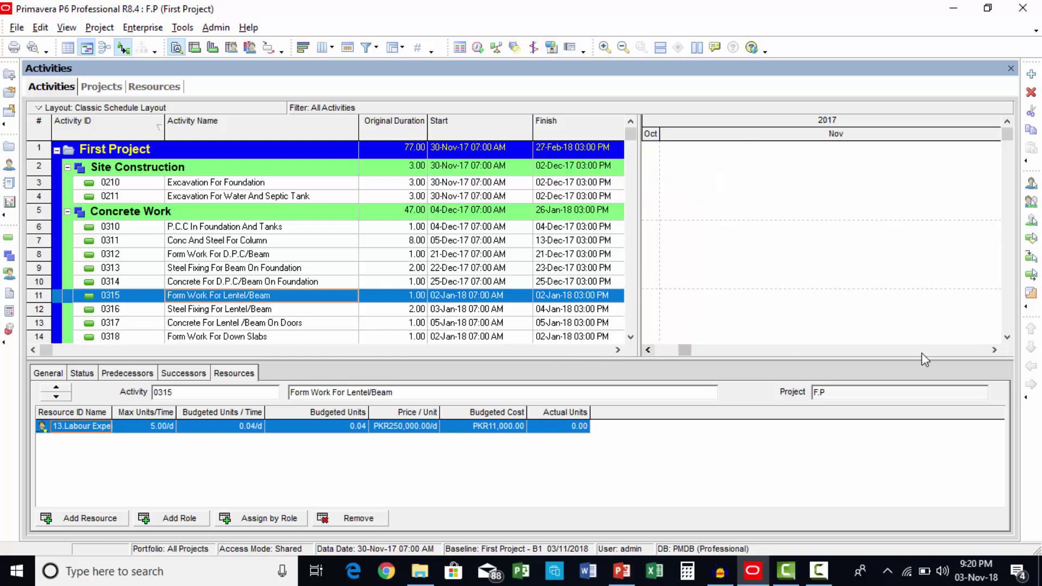
click(994, 350)
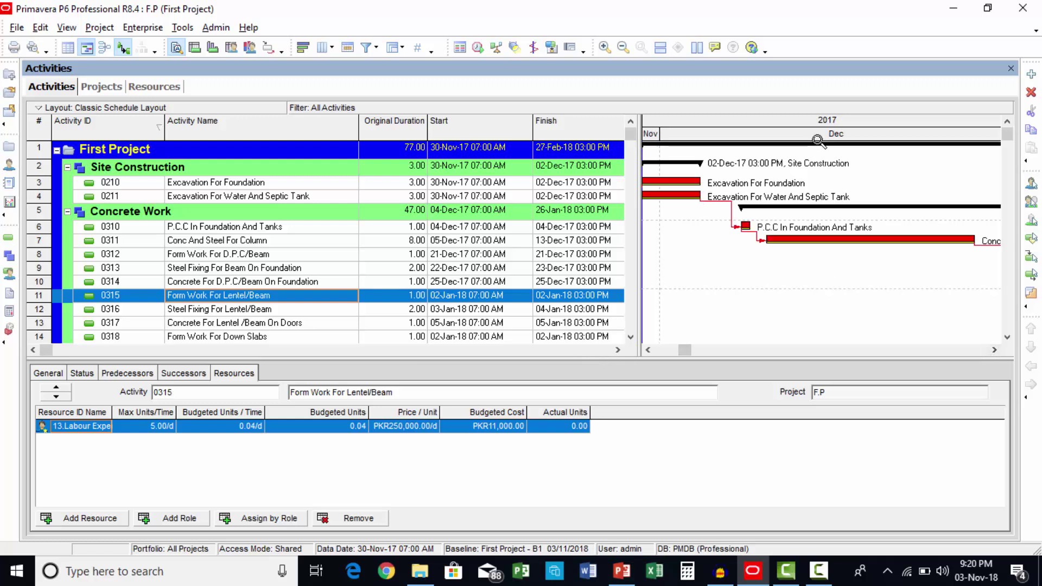
drag(829, 135, 800, 136)
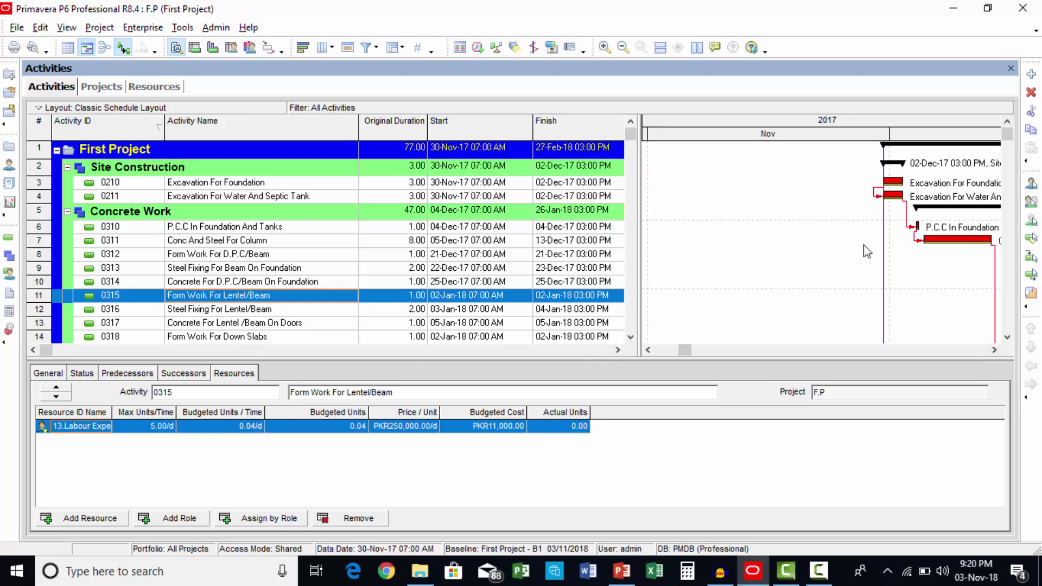